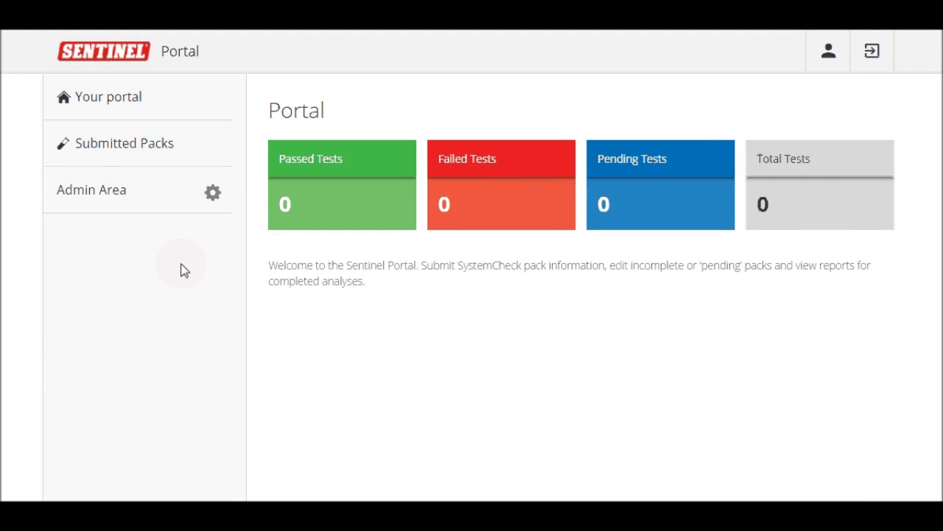
# Go to the Admin Area and open its Sentinel Samples list
pyautogui.click(127, 204)
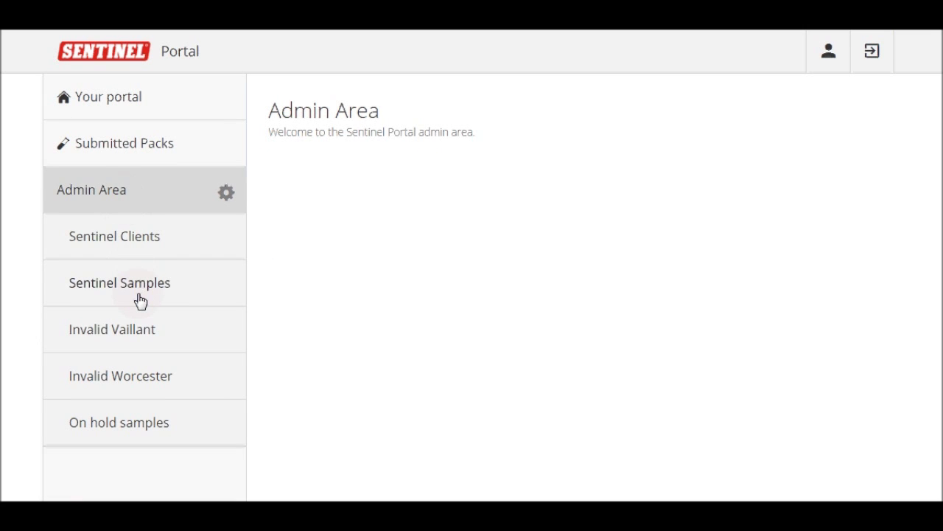
pyautogui.click(140, 301)
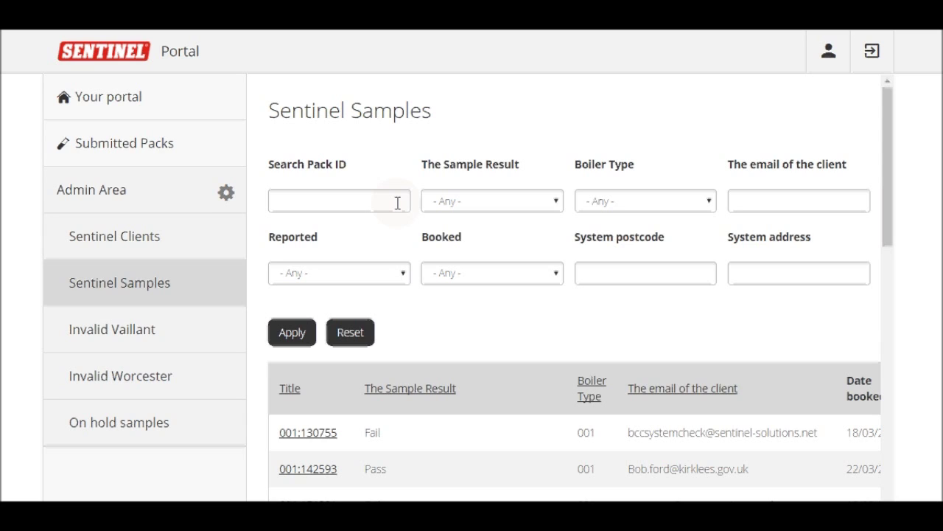
pyautogui.click(455, 206)
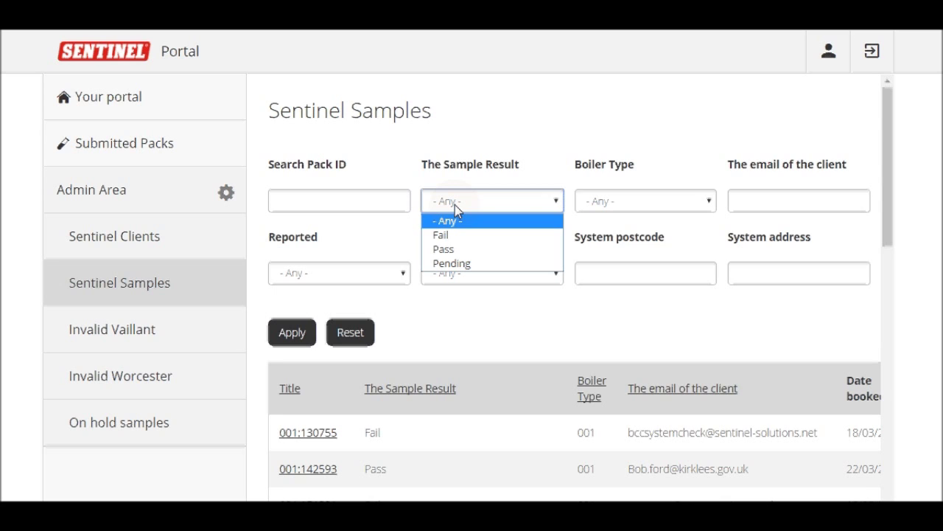
pyautogui.click(455, 206)
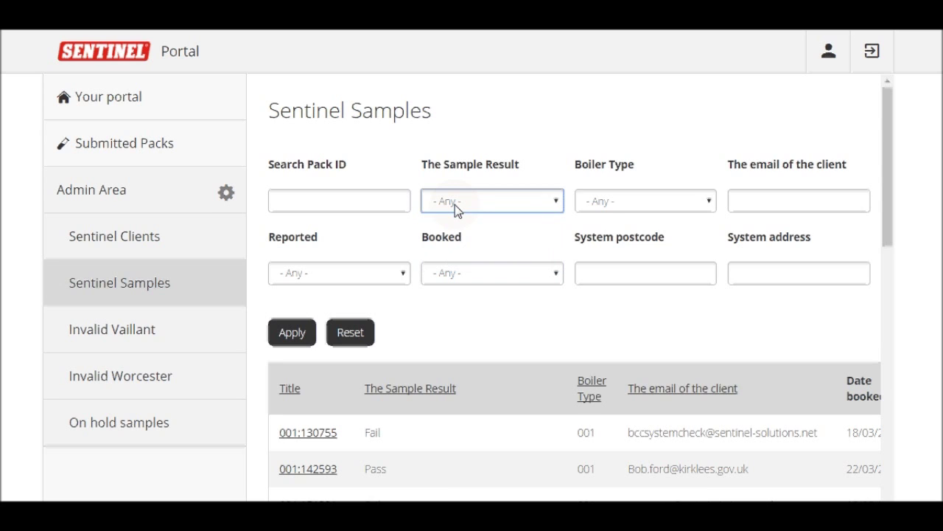
pyautogui.click(606, 206)
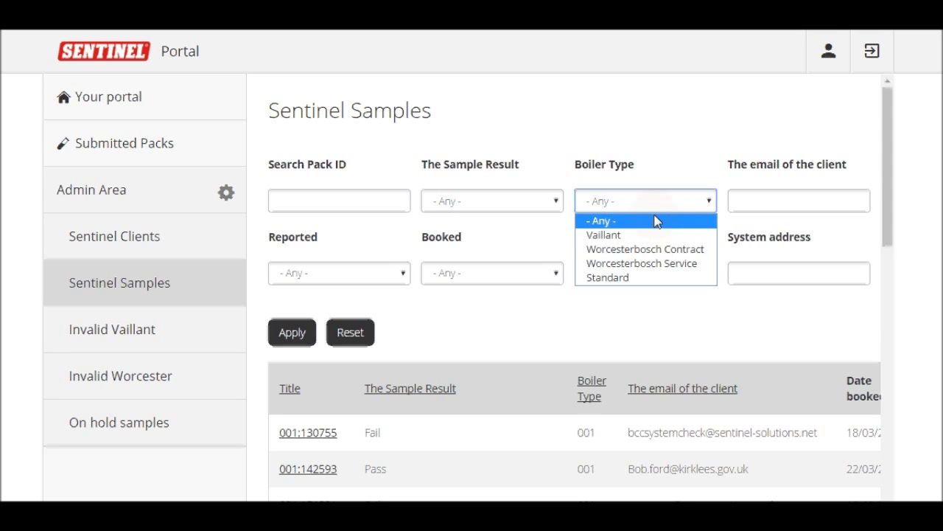
pyautogui.click(658, 186)
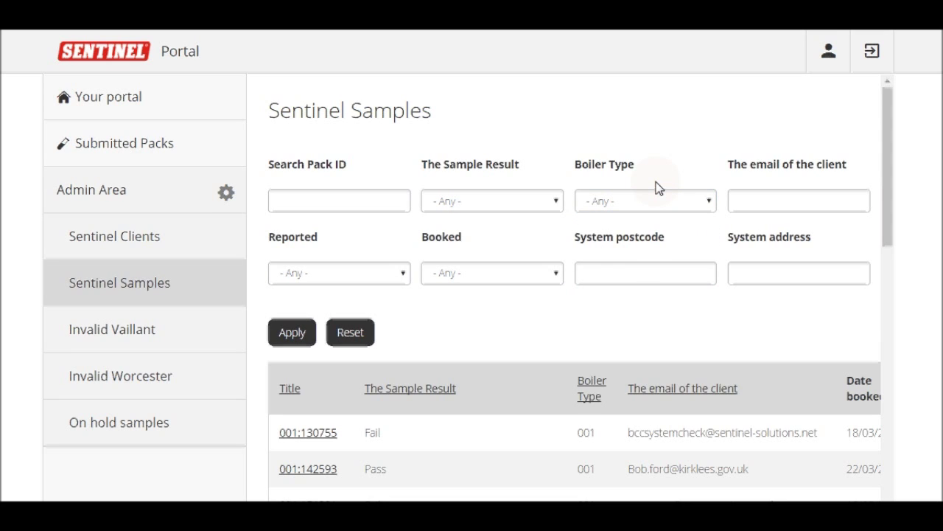
pyautogui.click(765, 199)
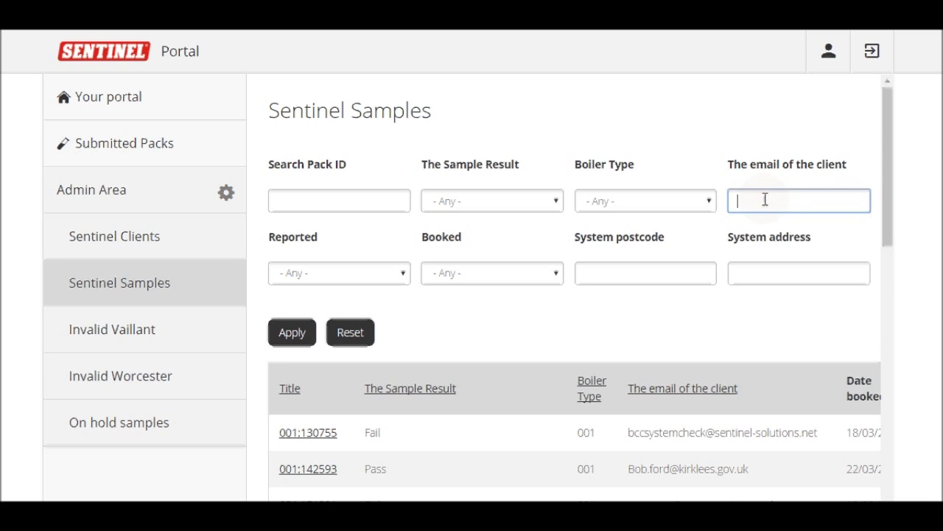
# Filter the samples table by a client's full e-mail address
pyautogui.press('Return')
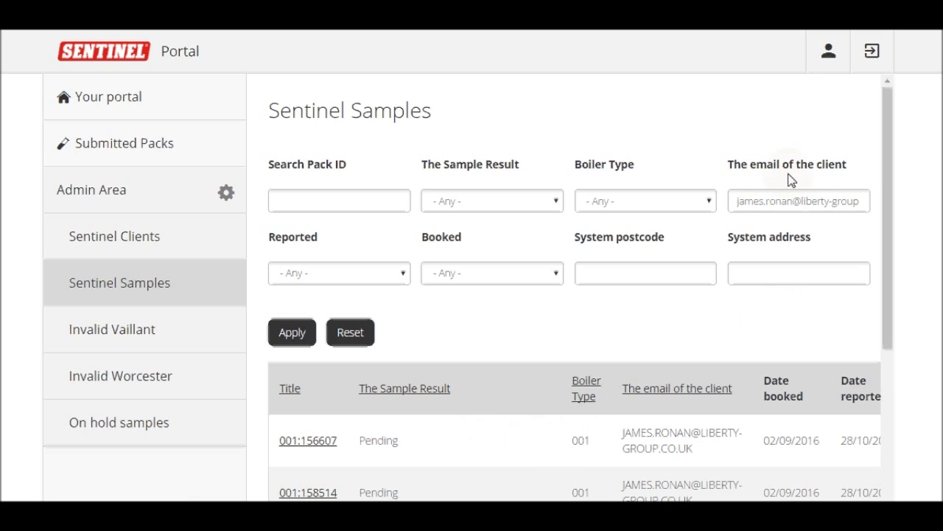
# Trim the e-mail filter to the company domain, review the results, then clear it
pyautogui.moveTo(797, 193); pyautogui.dragTo(701, 185)
pyautogui.press('BackSpace')
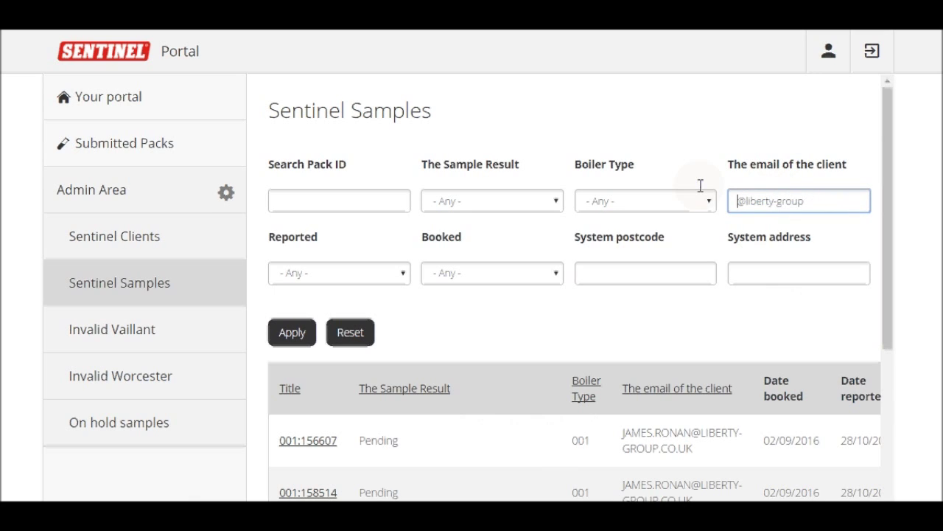
pyautogui.press('Return')
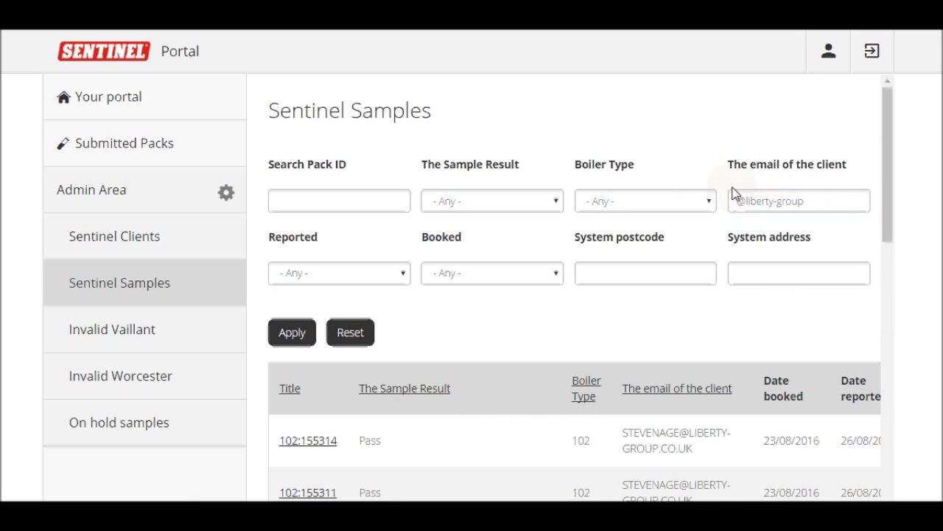
pyautogui.moveTo(886, 193); pyautogui.dragTo(886, 428)
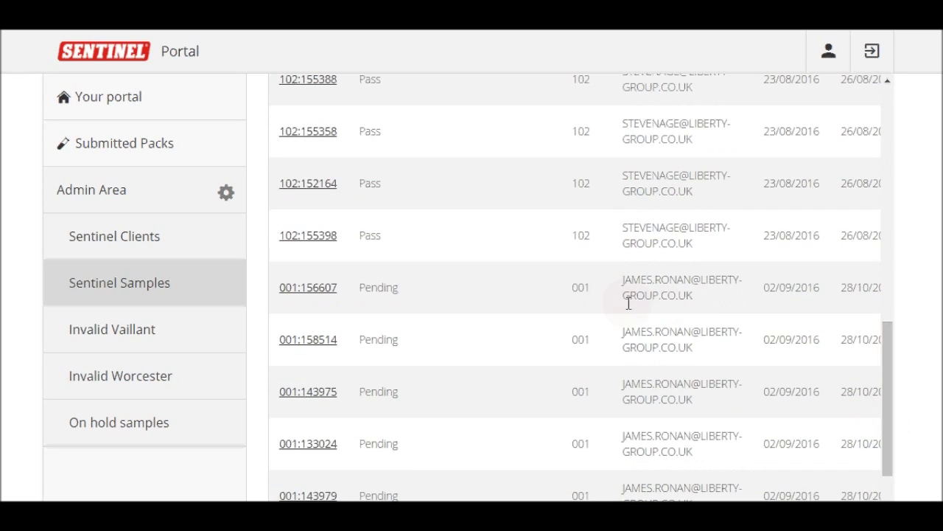
pyautogui.moveTo(887, 372); pyautogui.dragTo(896, 123)
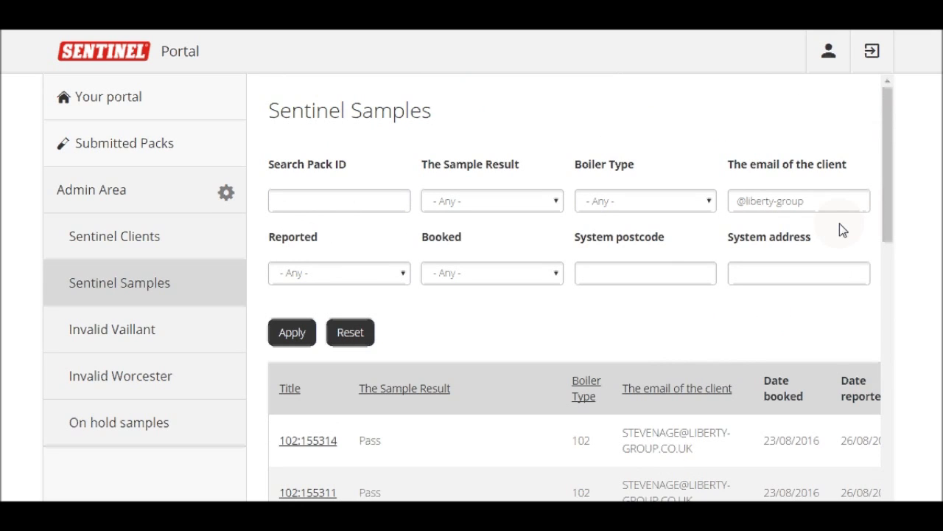
pyautogui.moveTo(821, 202); pyautogui.dragTo(680, 210)
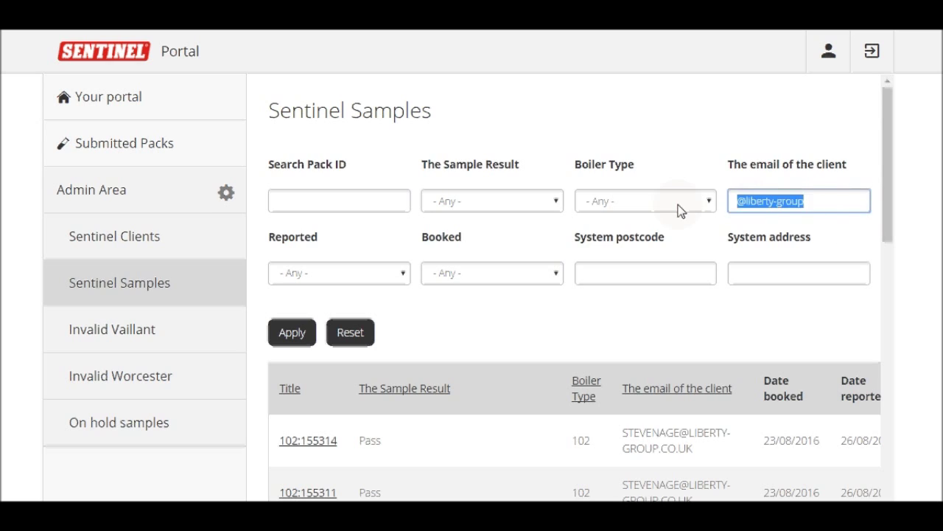
pyautogui.press('BackSpace')
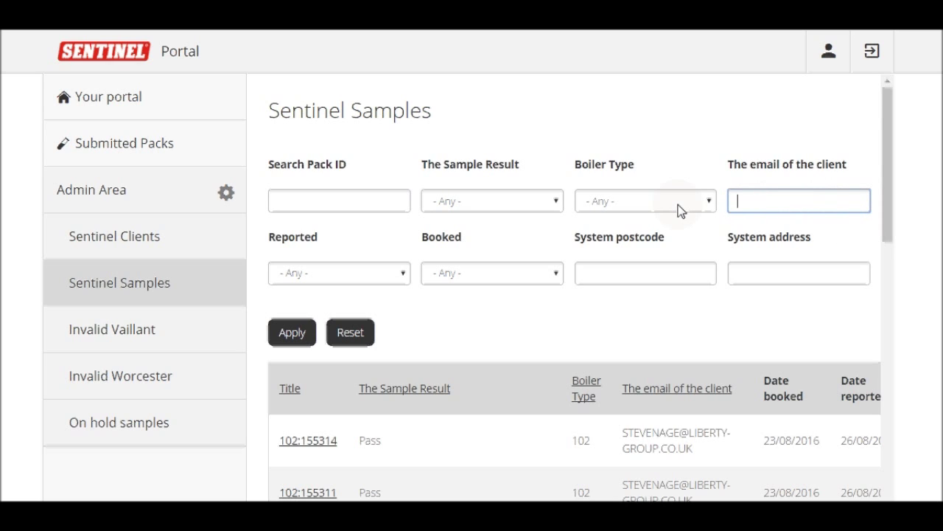
pyautogui.click(385, 275)
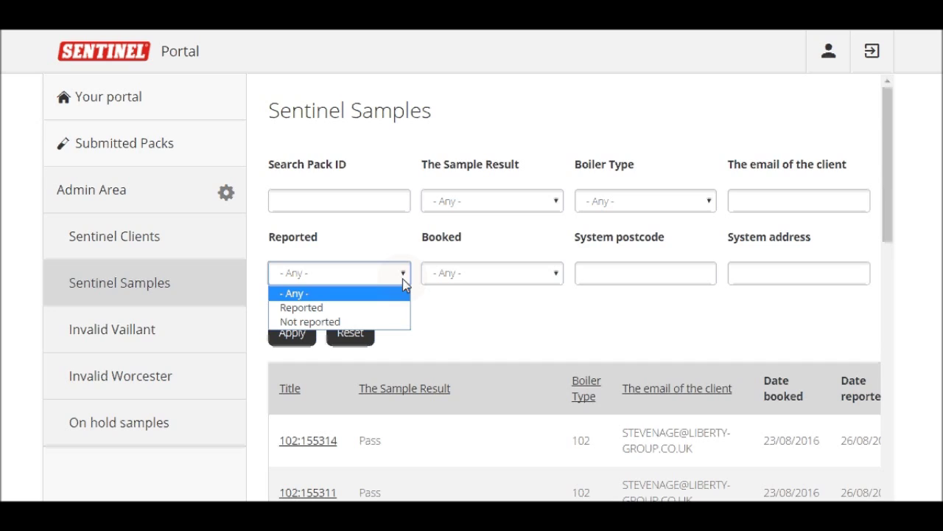
pyautogui.click(403, 281)
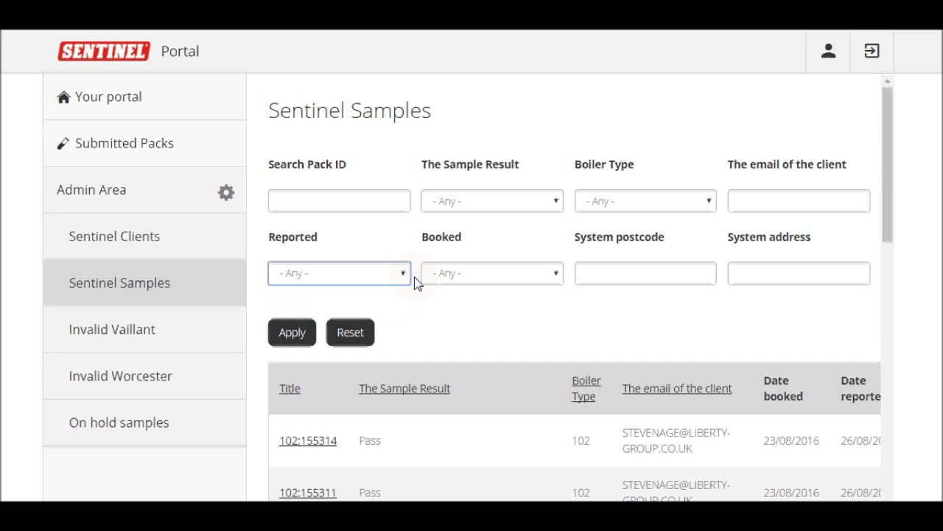
pyautogui.click(467, 276)
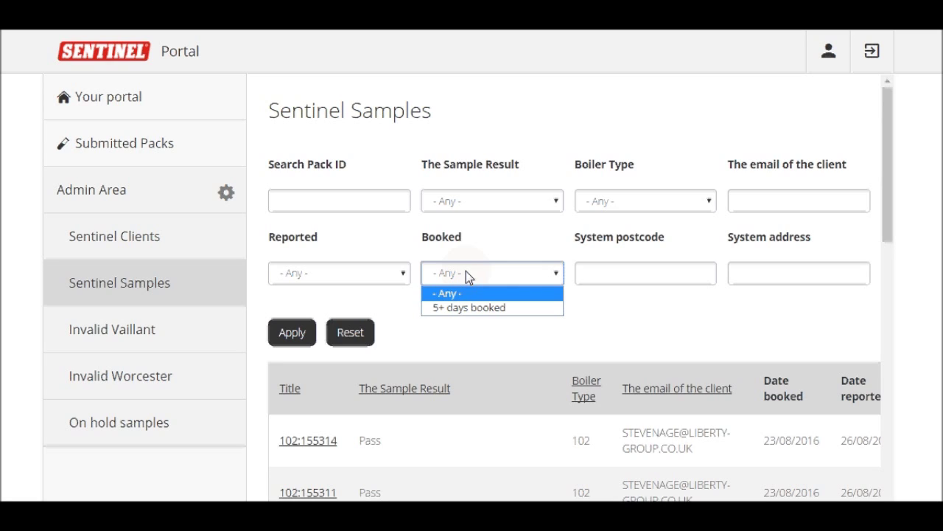
pyautogui.click(466, 272)
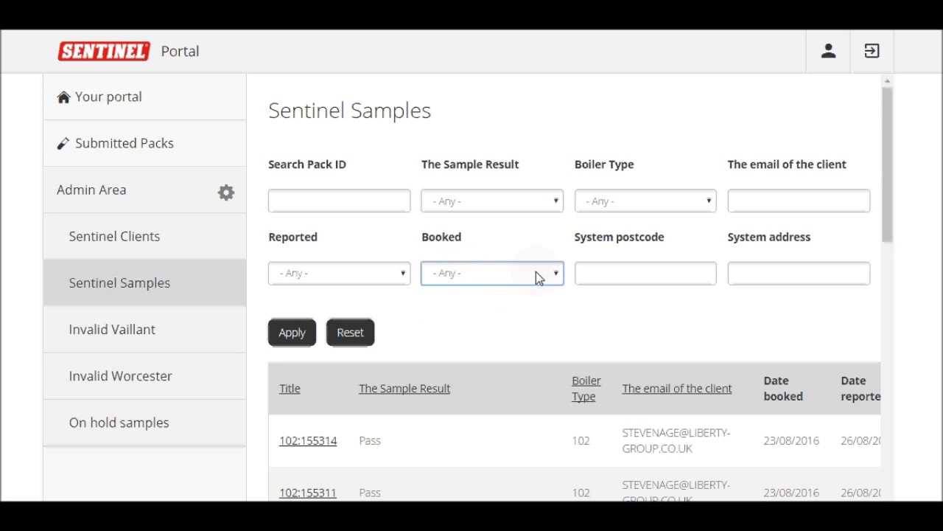
pyautogui.click(636, 275)
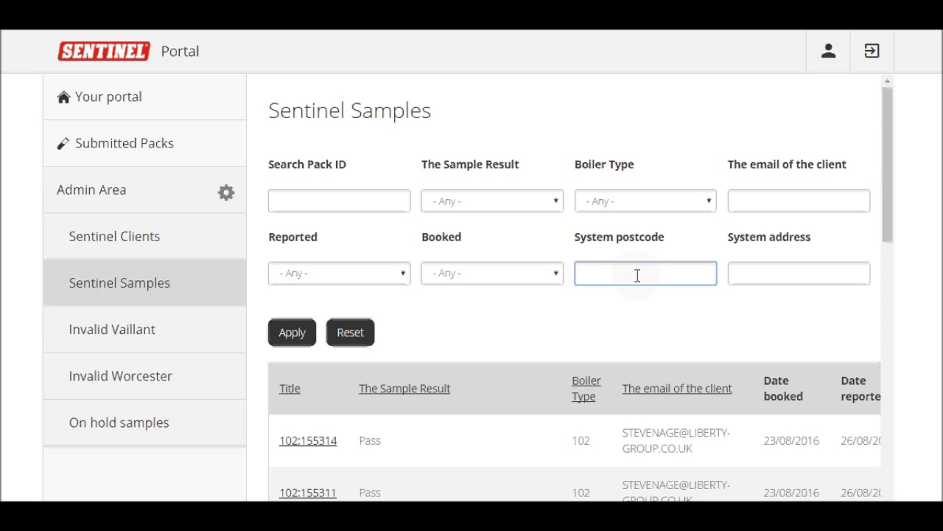
# Filter the samples by system postcode BS, review the results, then reset the filters
pyautogui.click(659, 298)
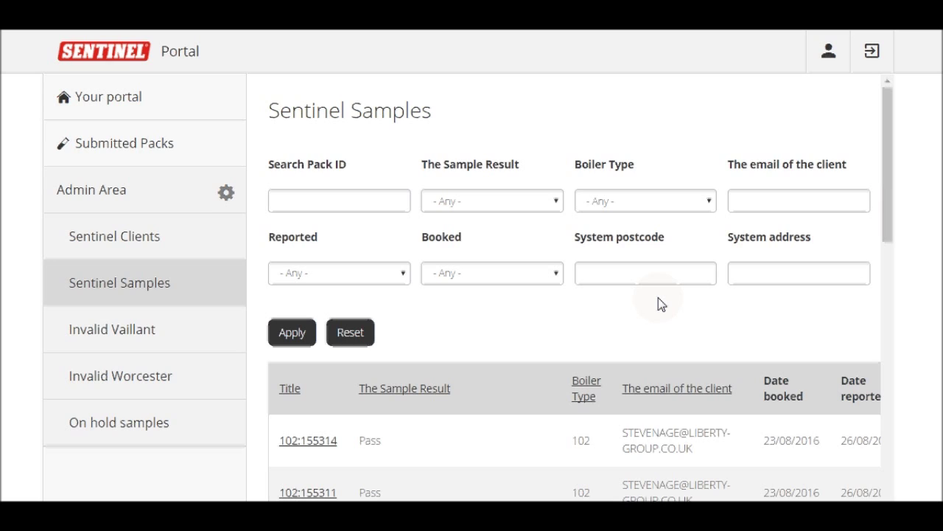
pyautogui.click(655, 279)
pyautogui.write('BS')
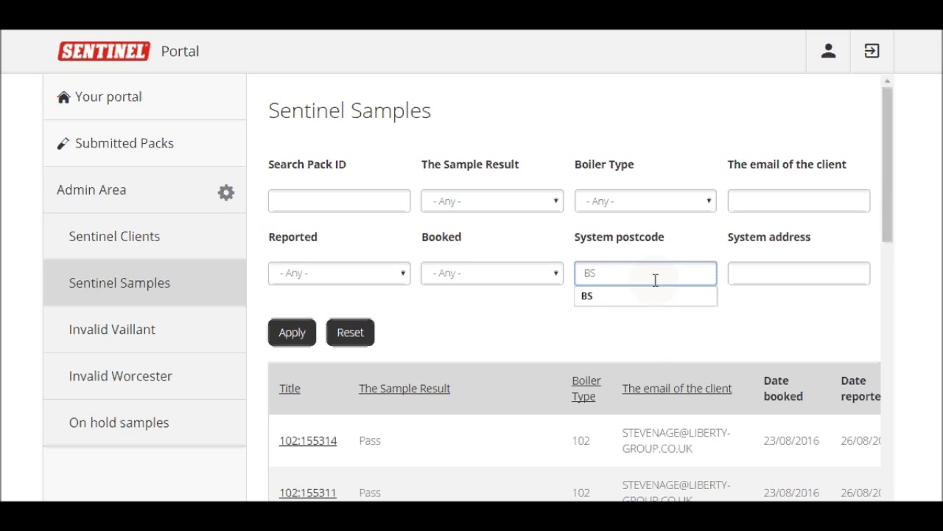
pyautogui.press('Return')
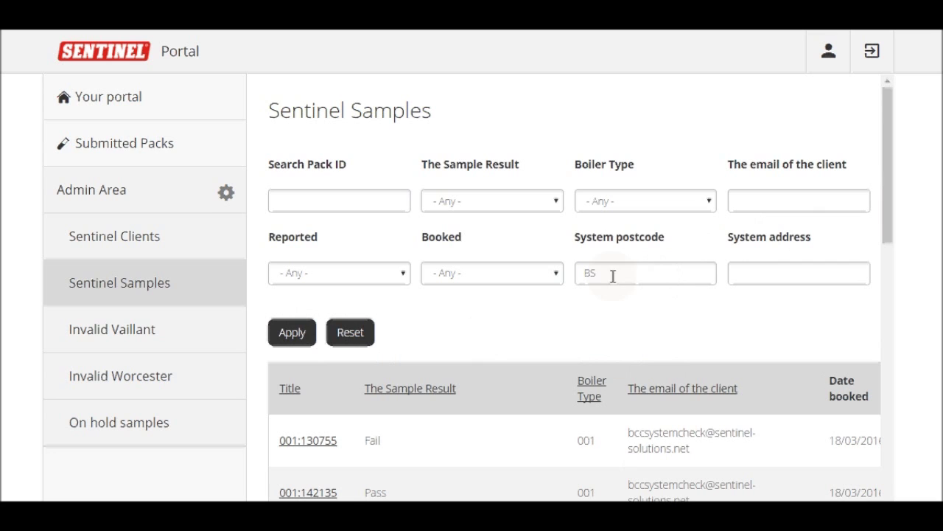
pyautogui.moveTo(887, 154); pyautogui.dragTo(909, 130)
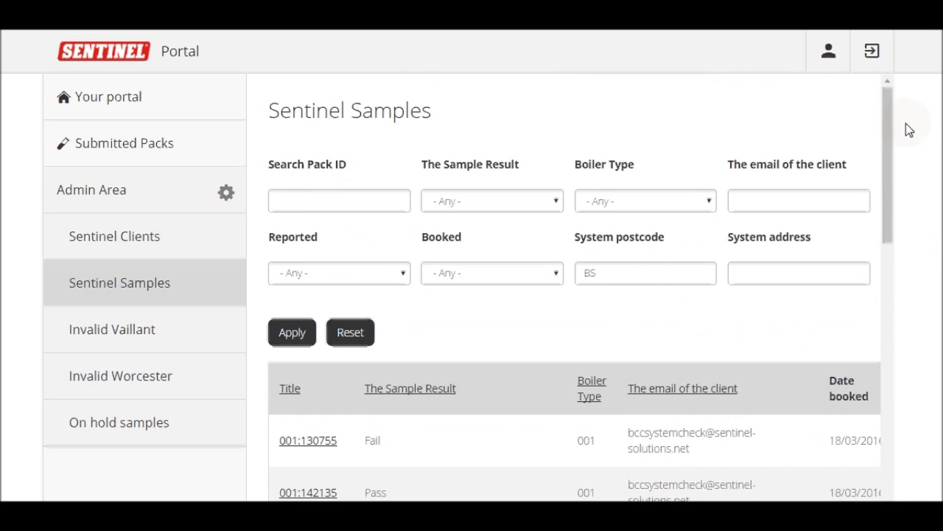
pyautogui.click(348, 349)
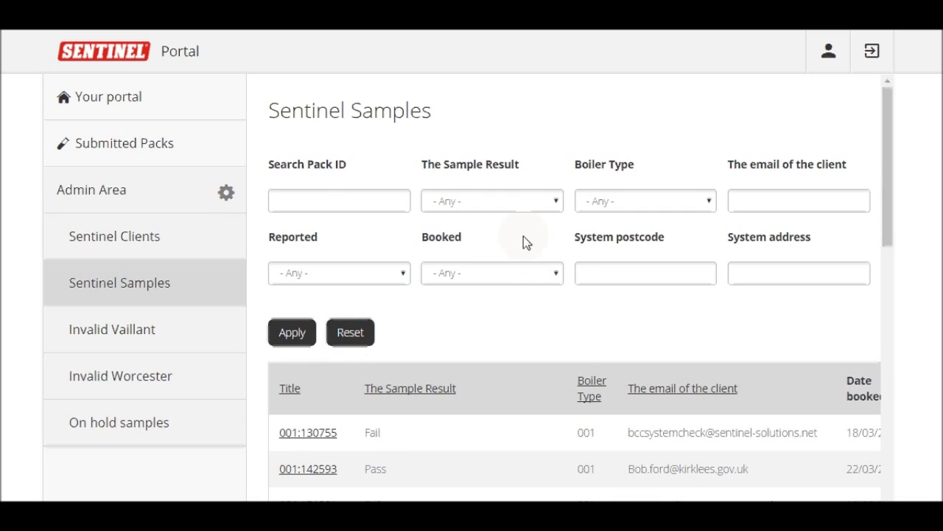
pyautogui.click(634, 204)
pyautogui.click(640, 230)
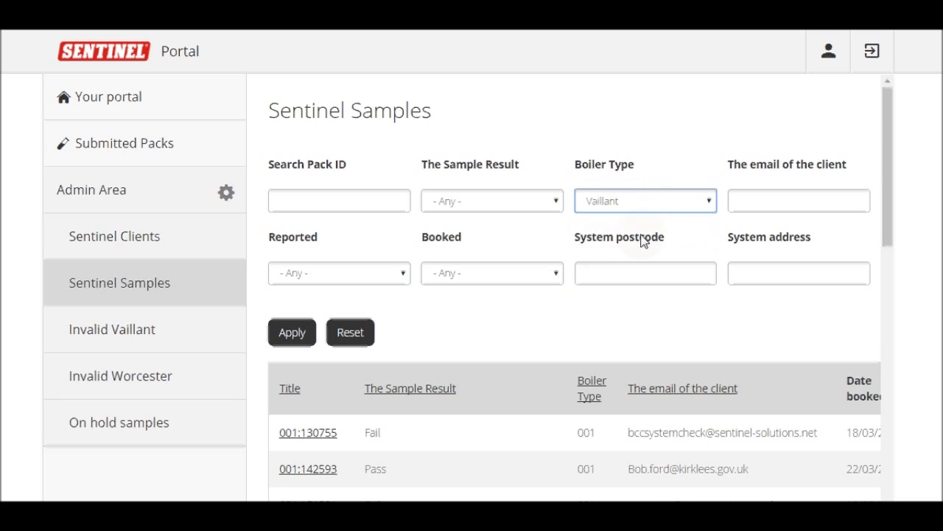
pyautogui.click(615, 326)
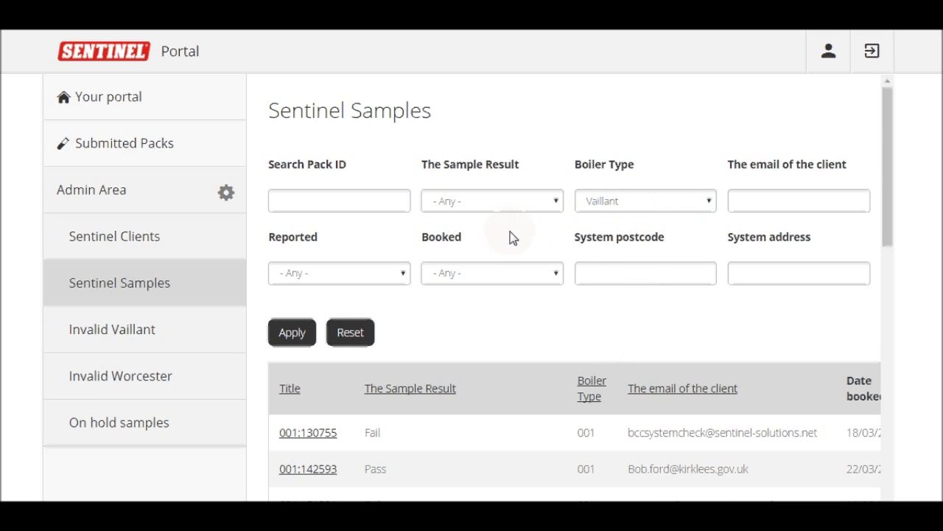
pyautogui.click(366, 333)
# Open sample 001:130755's details from the results table
pyautogui.moveTo(892, 156); pyautogui.dragTo(904, 214)
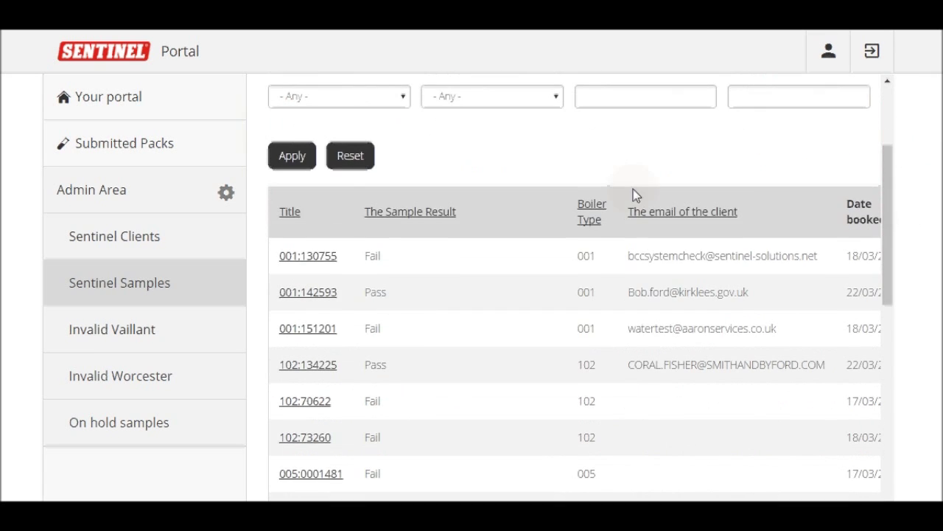
pyautogui.click(331, 263)
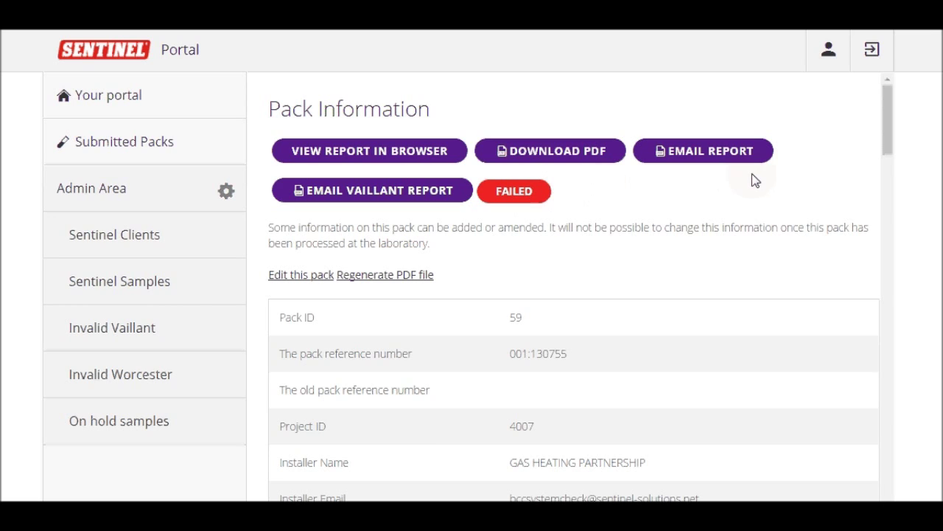
# Scroll through pack 001:130755's details, then return to the Sentinel Samples list
pyautogui.moveTo(885, 138); pyautogui.dragTo(889, 171)
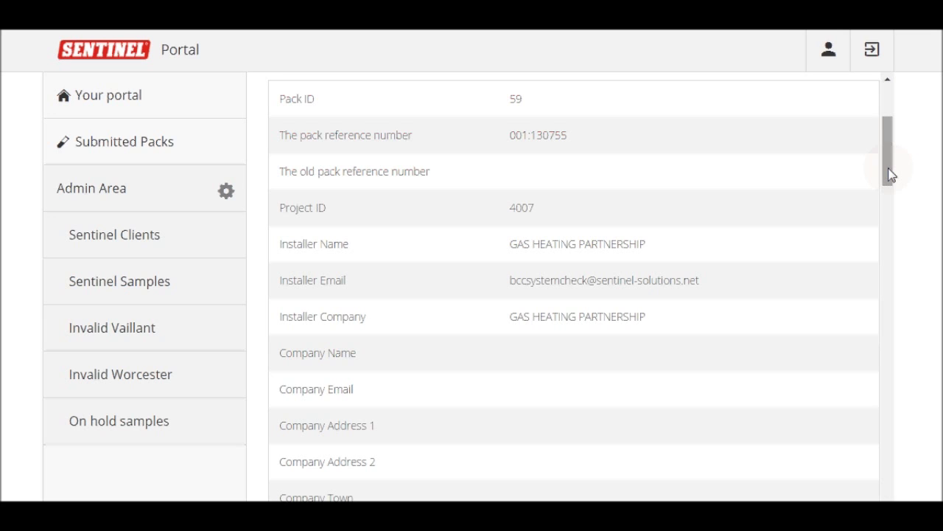
pyautogui.moveTo(890, 174); pyautogui.dragTo(908, 376)
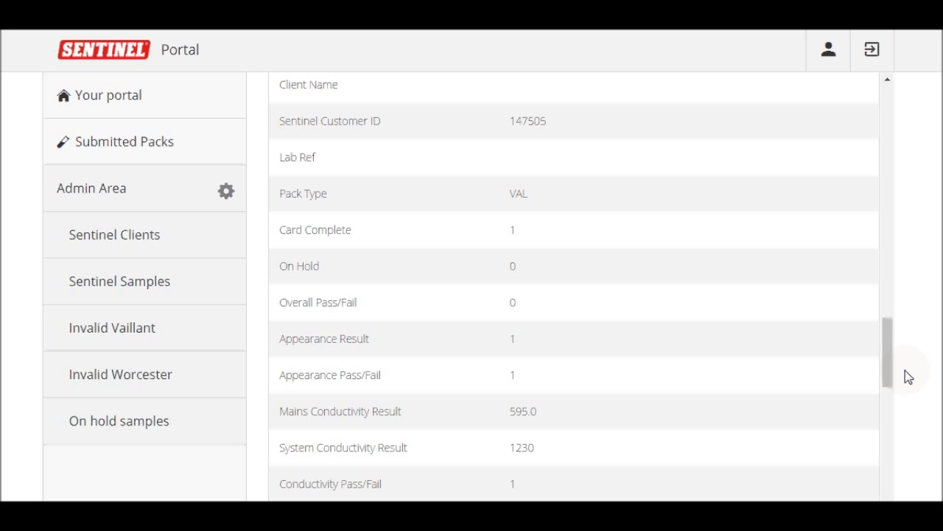
pyautogui.moveTo(889, 369); pyautogui.dragTo(840, 135)
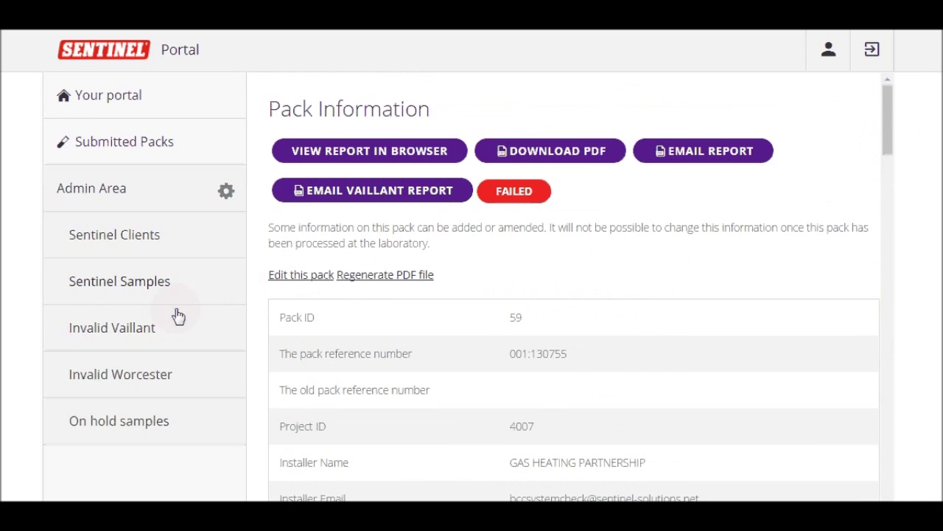
pyautogui.click(122, 278)
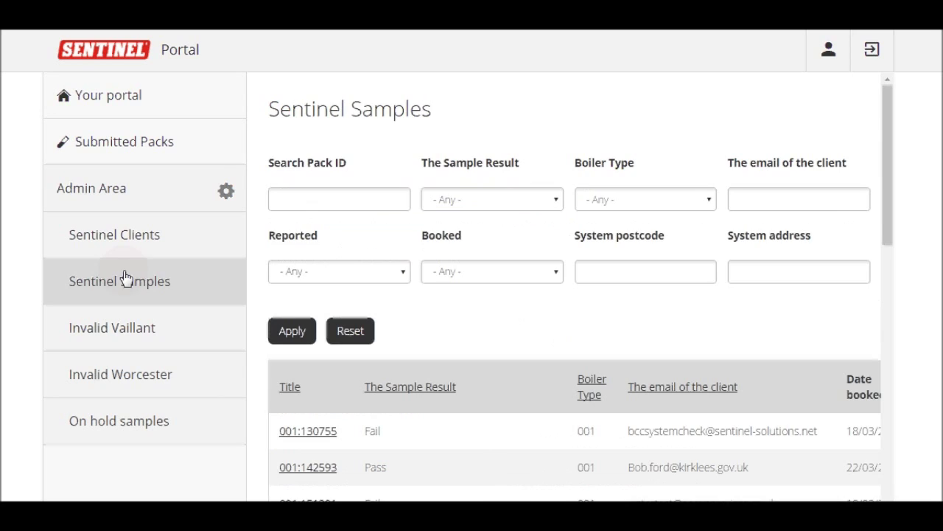
# Search for pack ID 102:152614 and open its Pack Information page
pyautogui.click(279, 200)
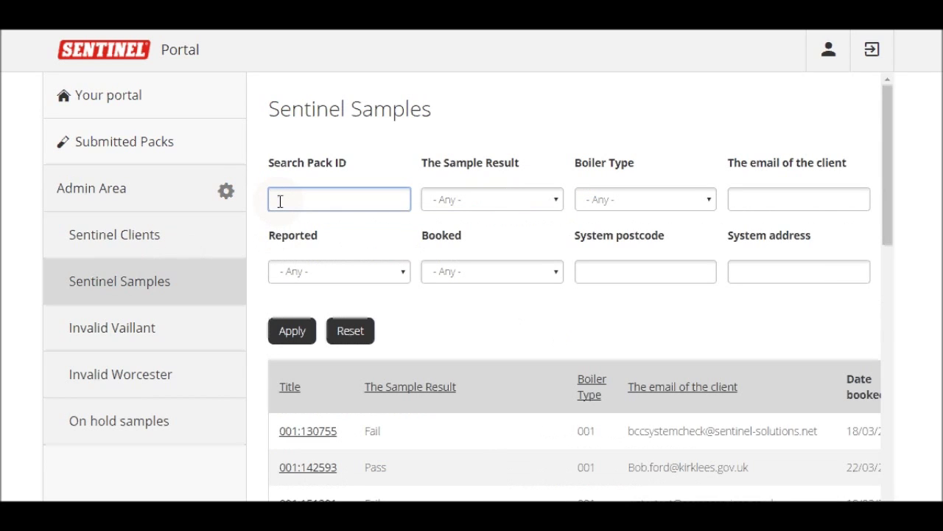
pyautogui.write('102:')
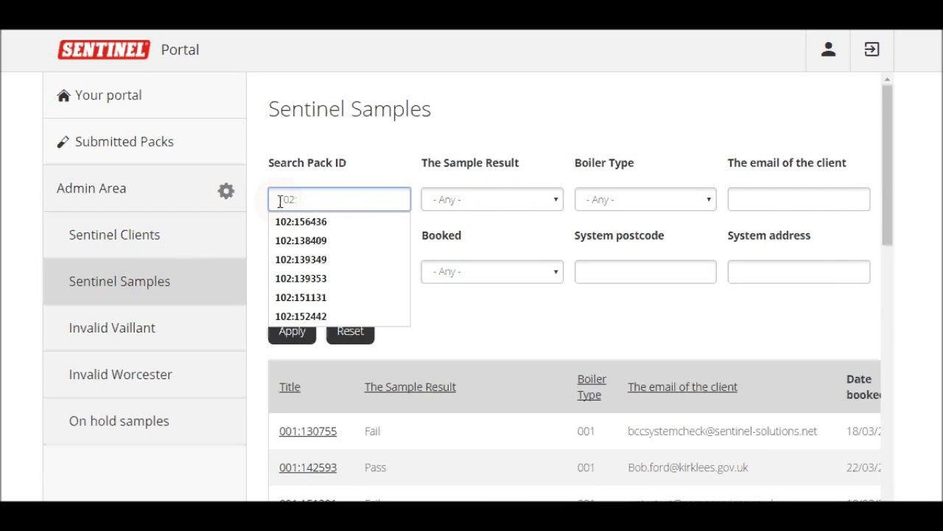
pyautogui.write('152')
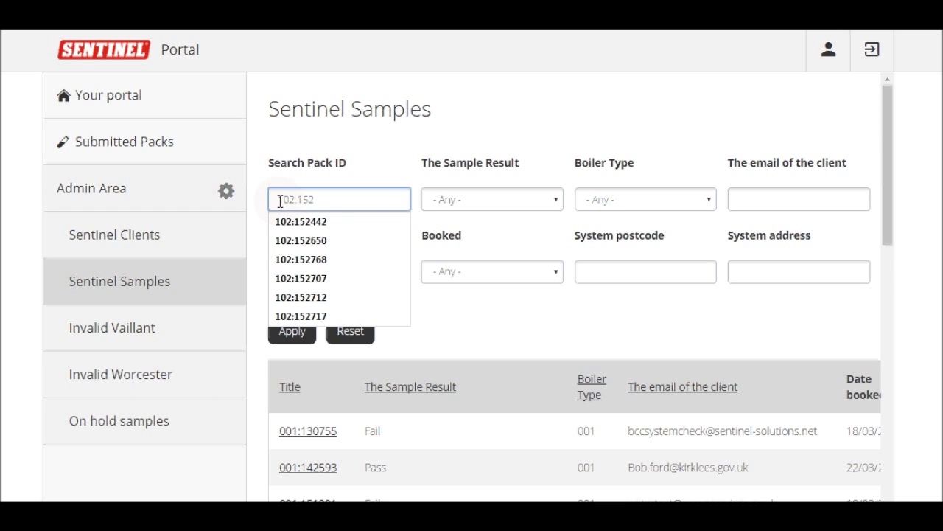
pyautogui.write('614')
pyautogui.press('Return')
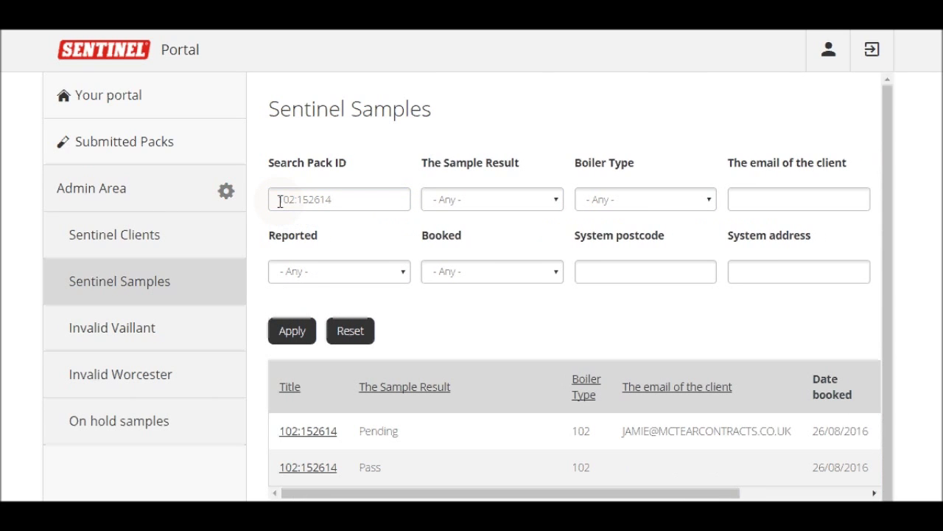
pyautogui.click(319, 432)
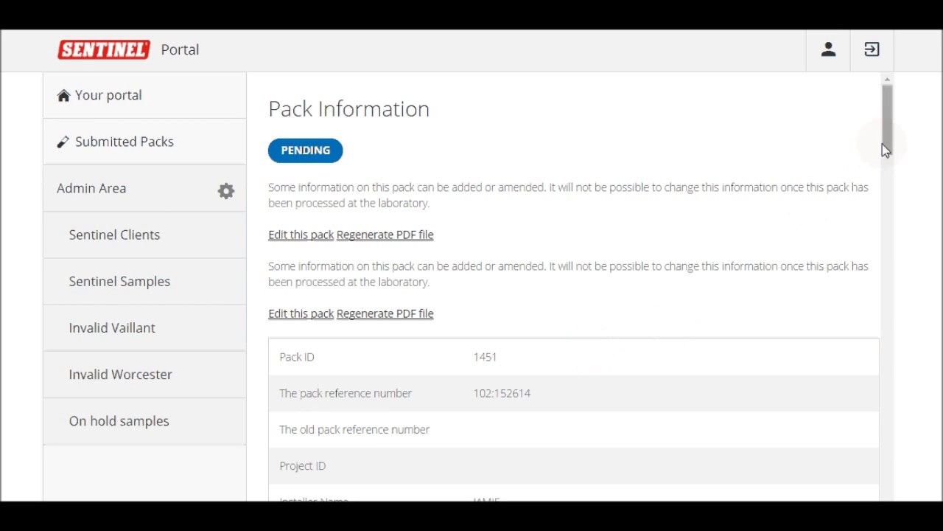
pyautogui.moveTo(885, 150); pyautogui.dragTo(887, 341)
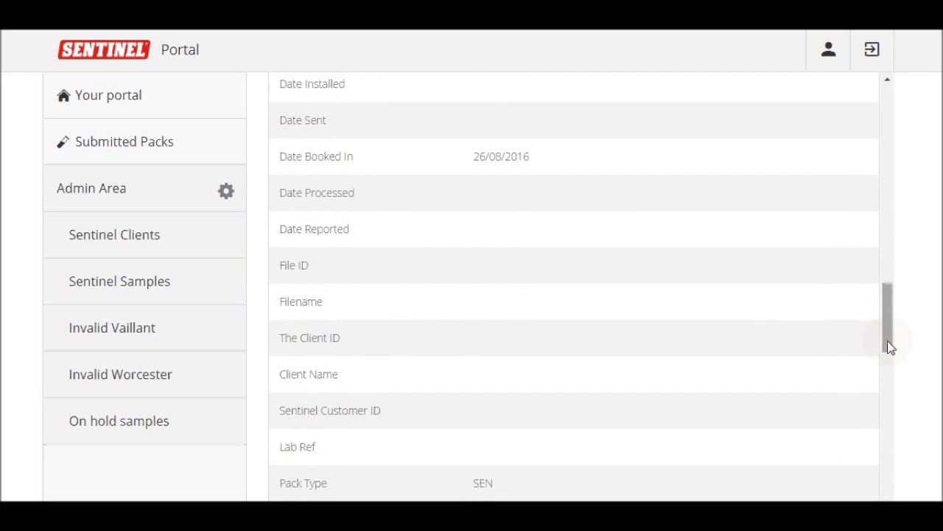
pyautogui.moveTo(276, 158); pyautogui.dragTo(404, 168)
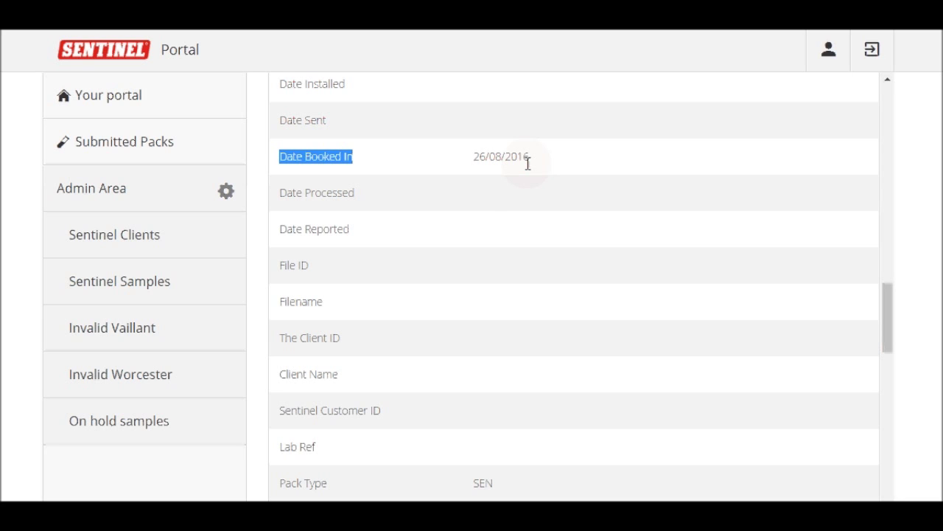
# Review pack 102:152614's record down to its Card Complete and On Hold fields
pyautogui.click(421, 177)
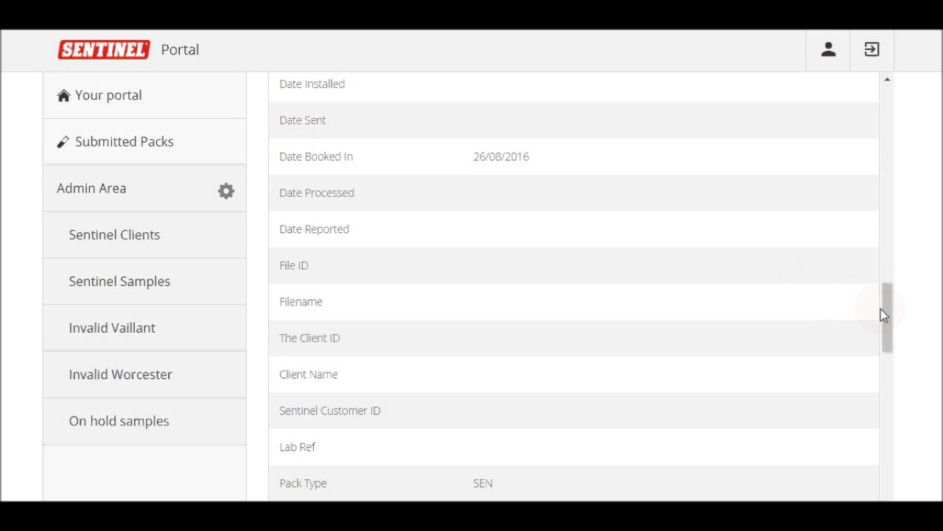
pyautogui.moveTo(885, 316); pyautogui.dragTo(887, 328)
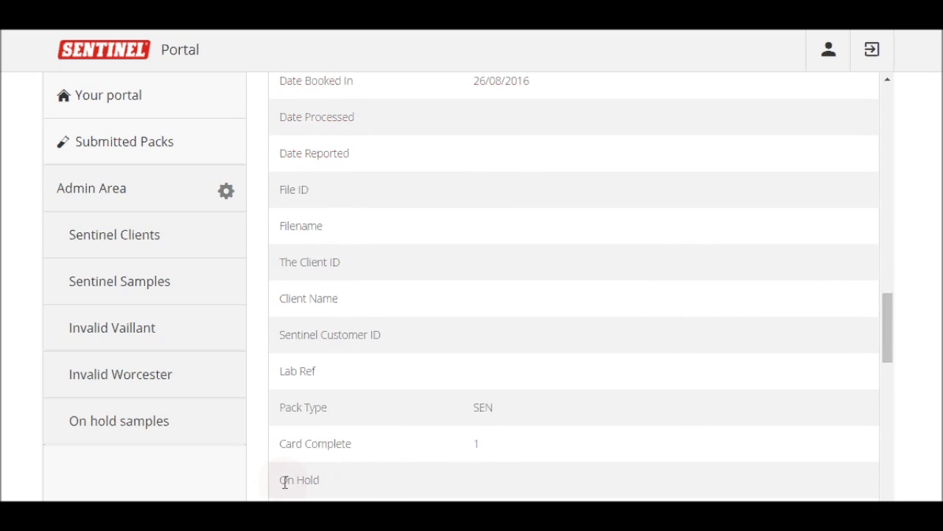
pyautogui.moveTo(280, 482); pyautogui.dragTo(333, 483)
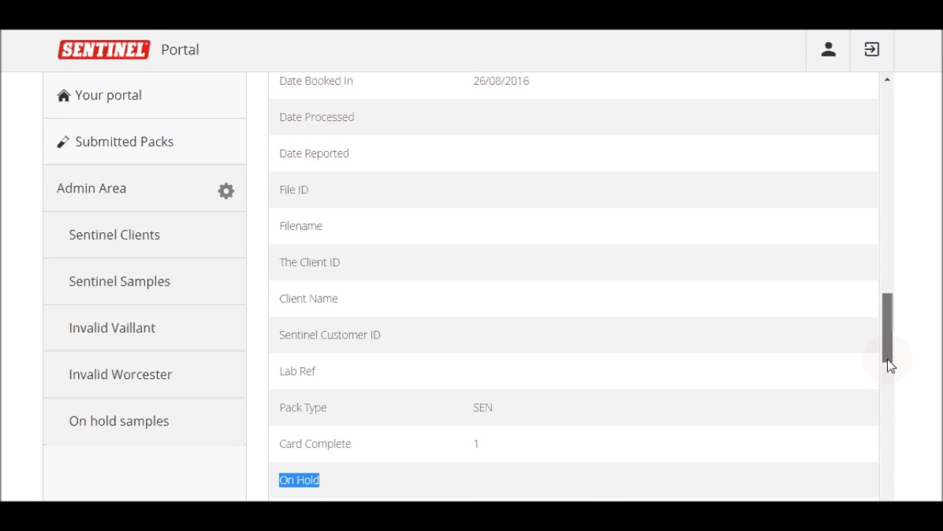
pyautogui.moveTo(888, 359); pyautogui.dragTo(889, 356)
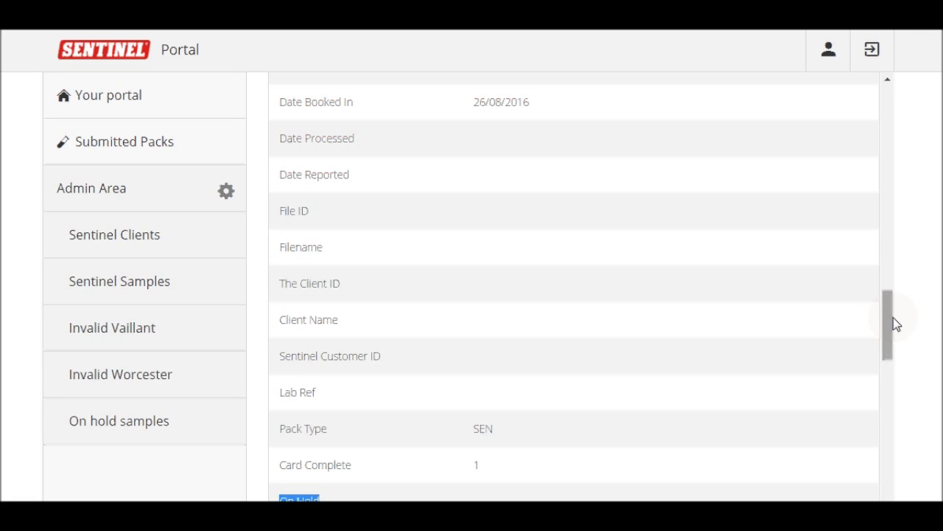
pyautogui.moveTo(893, 319); pyautogui.dragTo(895, 320)
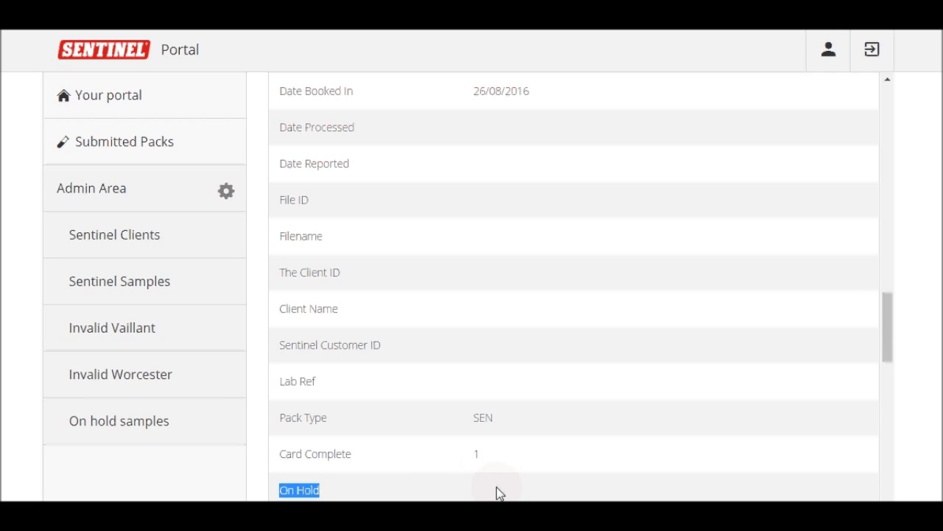
# View the on-hold samples list, then return to the full Sentinel Samples list
pyautogui.click(147, 435)
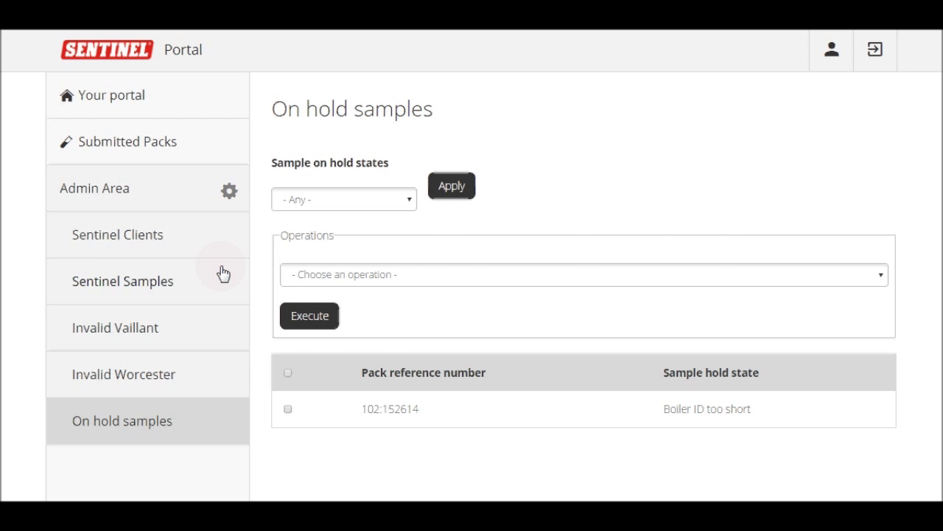
pyautogui.click(223, 273)
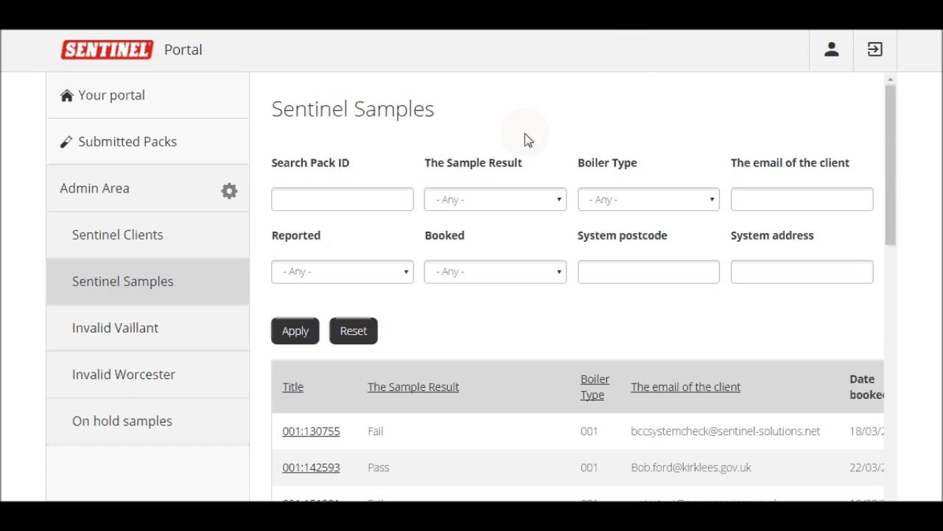
# Filter samples to Pass results, a suggested client e-mail domain and postcode LN
pyautogui.click(510, 199)
pyautogui.click(510, 247)
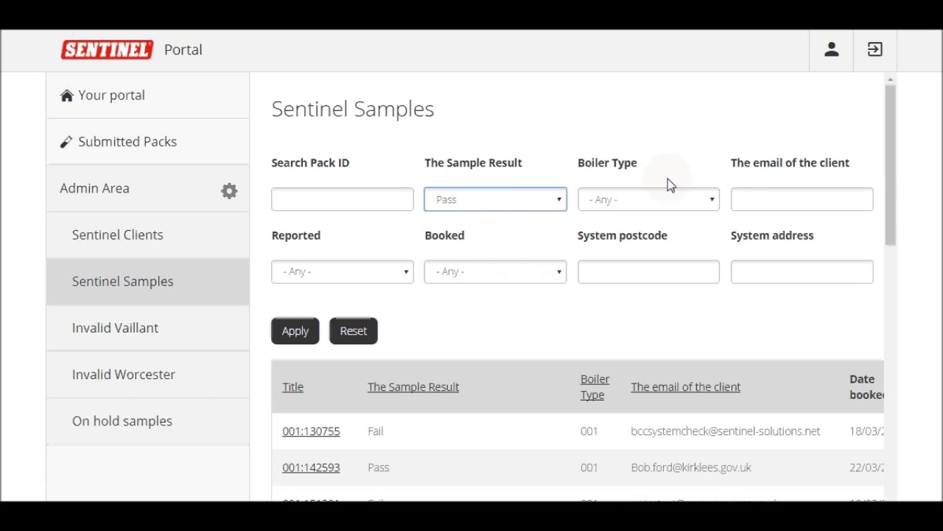
pyautogui.click(770, 201)
pyautogui.write('@aaronservices')
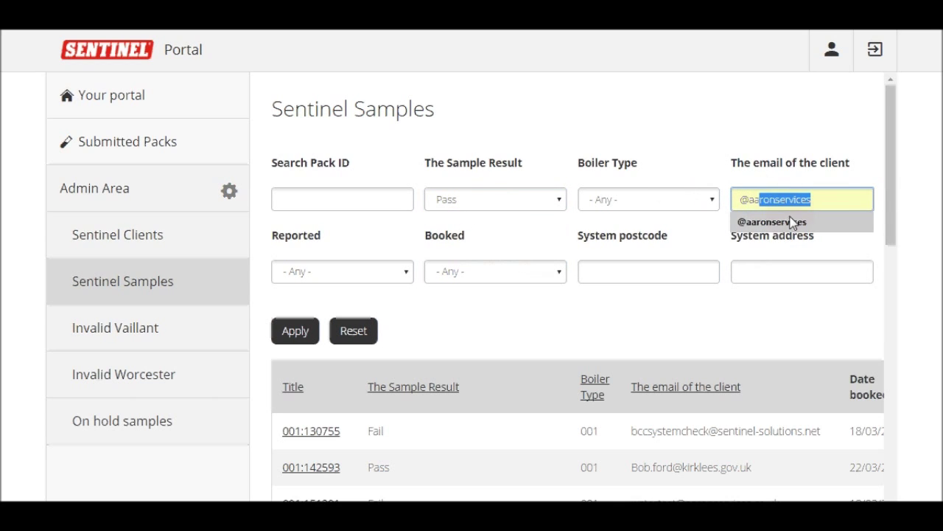
pyautogui.click(794, 222)
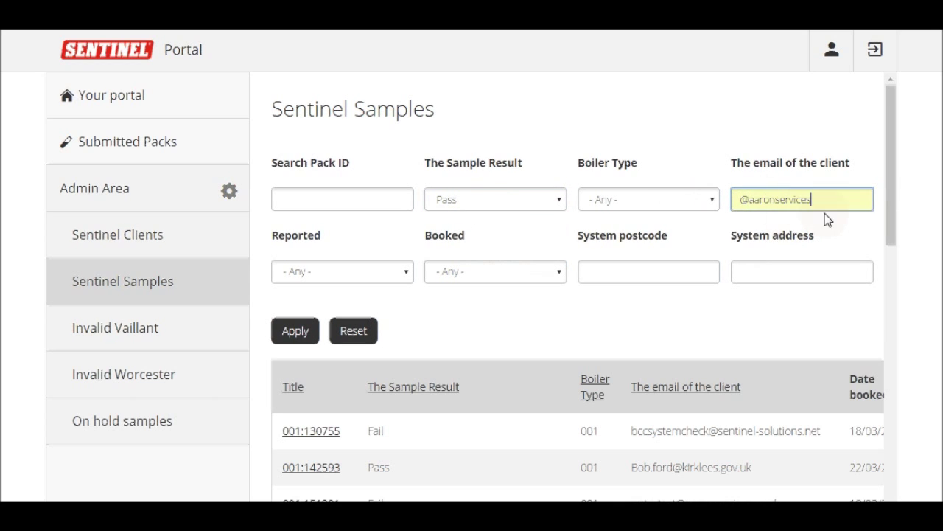
pyautogui.click(663, 263)
pyautogui.write('LN')
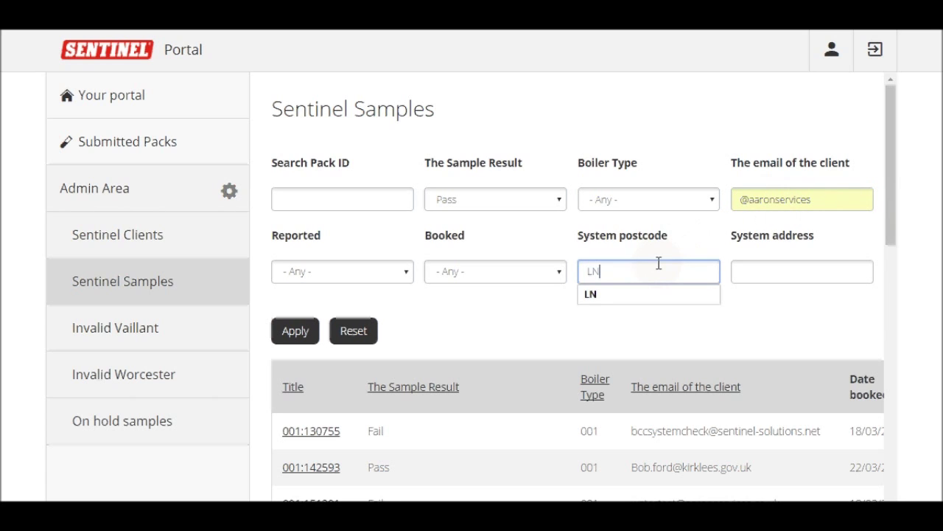
pyautogui.click(594, 294)
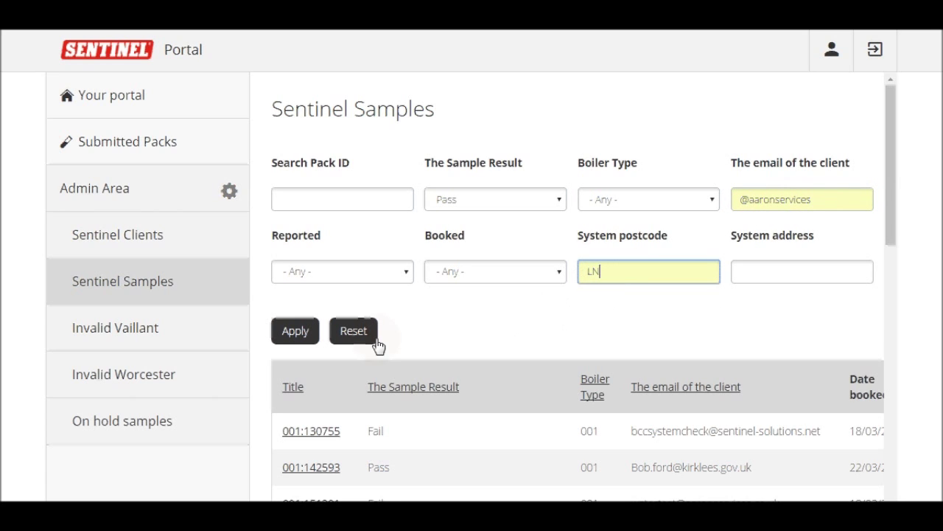
pyautogui.click(280, 339)
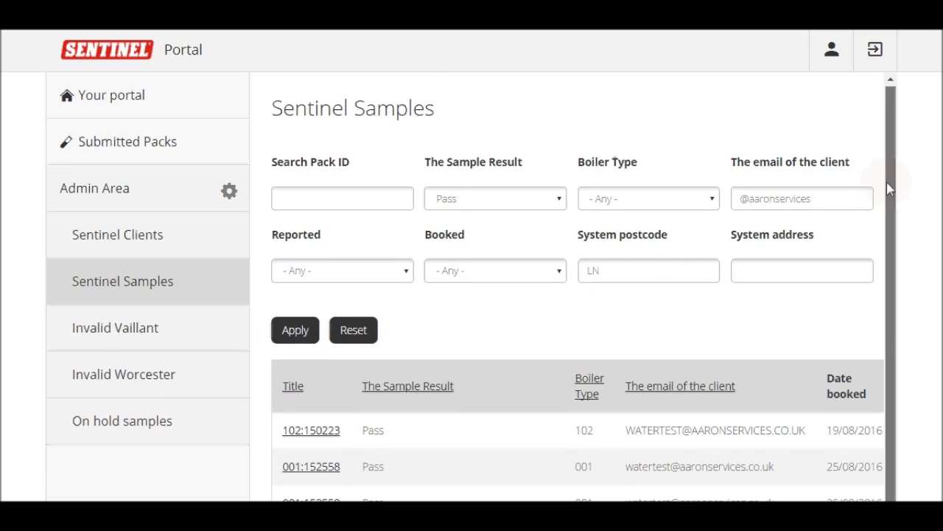
pyautogui.moveTo(887, 182); pyautogui.dragTo(888, 222)
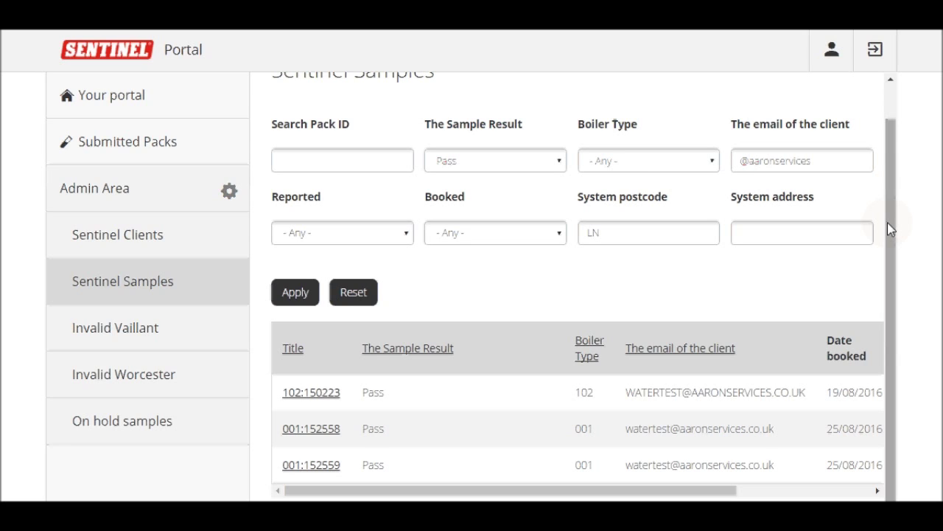
# Refilter with any result, Vaillant boilers, Reported status and no postcode
pyautogui.click(558, 162)
pyautogui.click(556, 183)
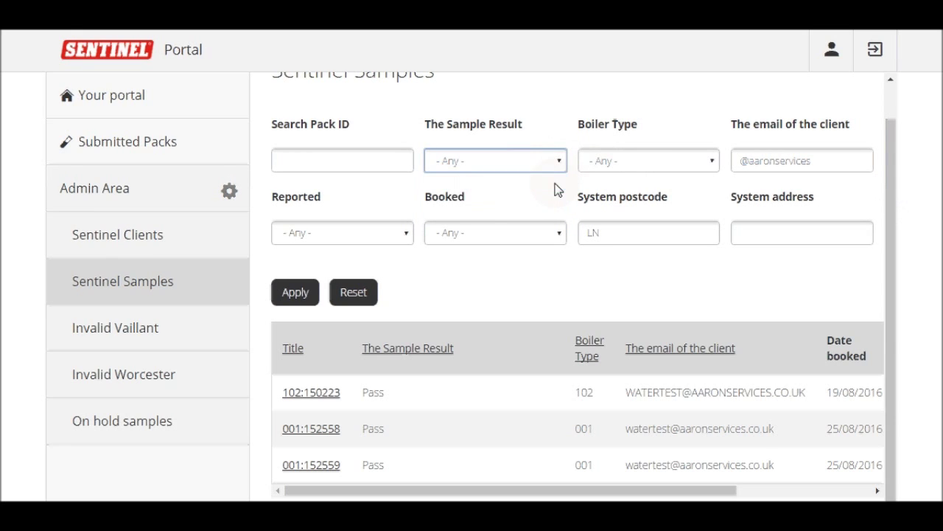
pyautogui.click(604, 167)
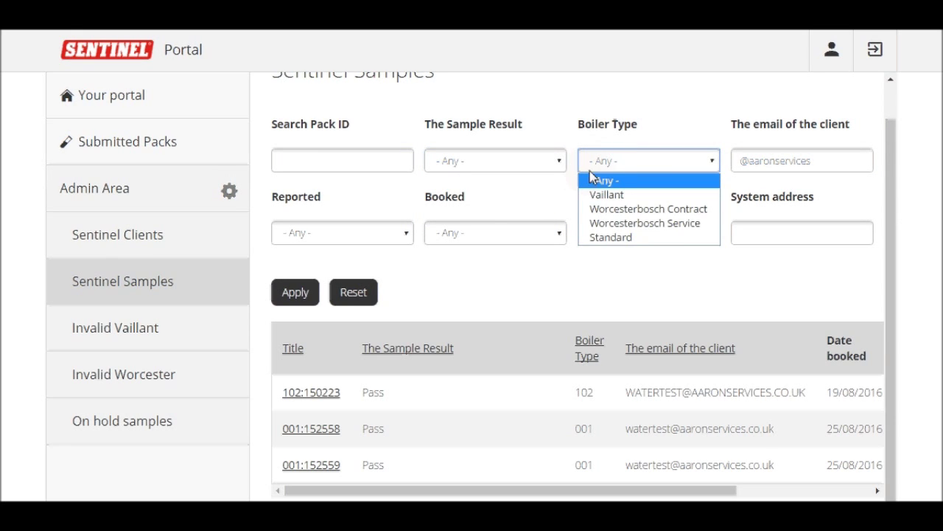
pyautogui.click(611, 195)
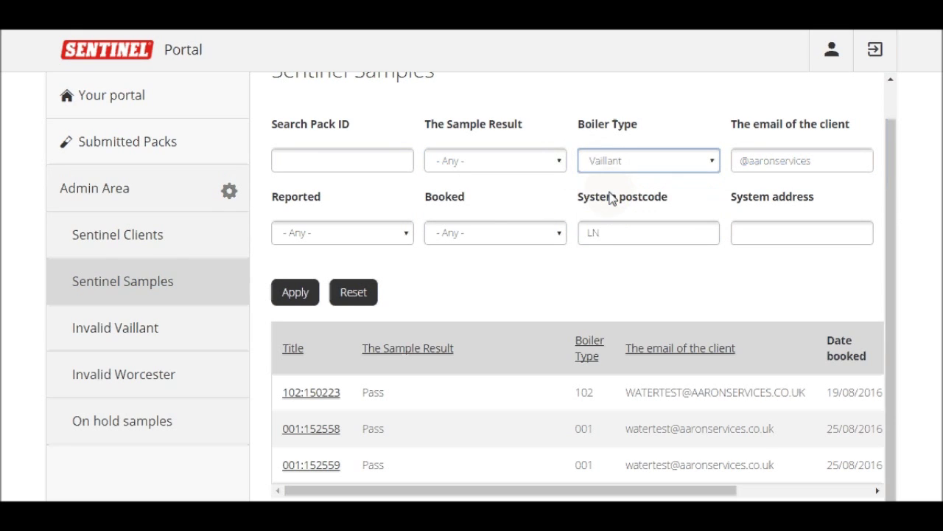
pyautogui.click(380, 238)
pyautogui.click(389, 266)
pyautogui.doubleClick(686, 225)
pyautogui.press('BackSpace')
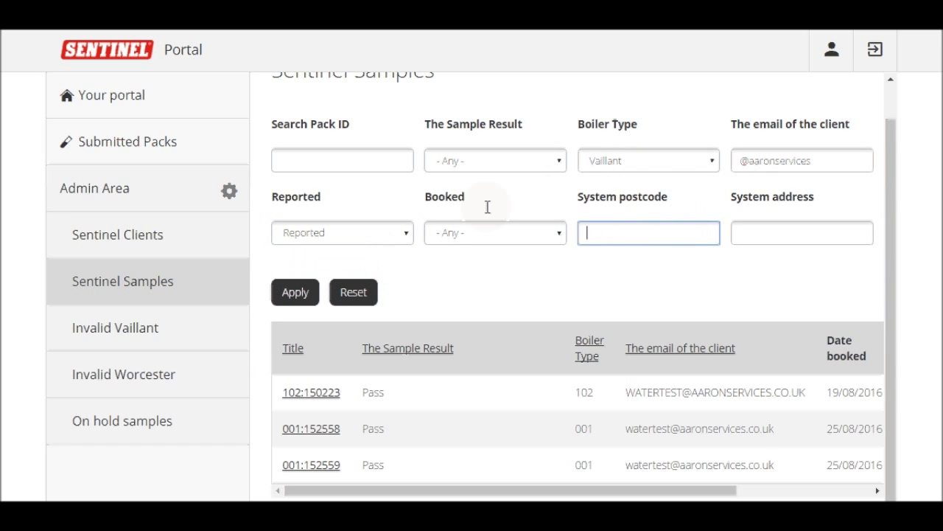
pyautogui.click(308, 293)
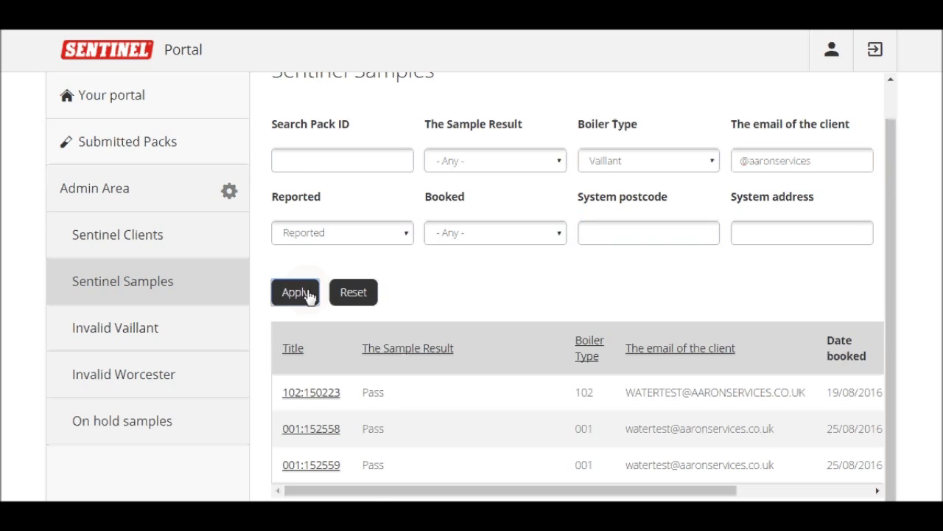
# Export the filtered samples from the bottom of the table as test (80).csv
pyautogui.moveTo(895, 214); pyautogui.dragTo(927, 501)
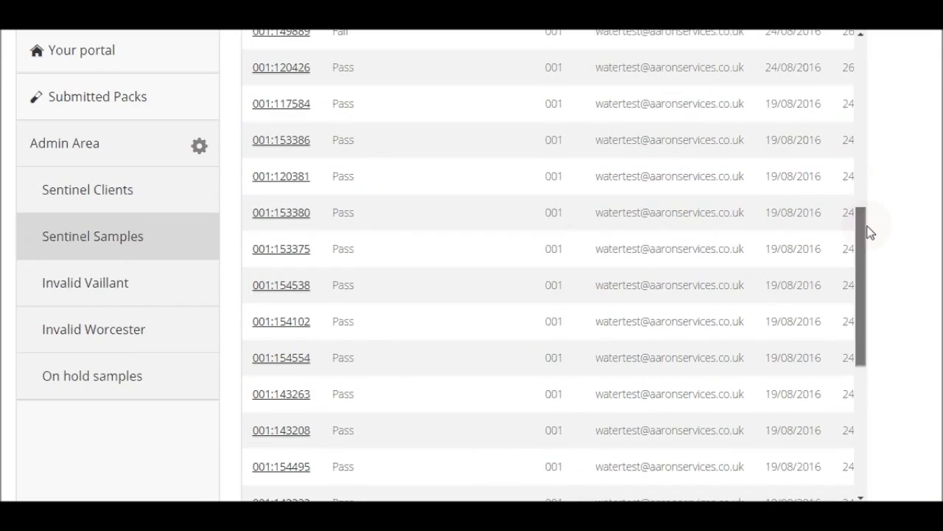
pyautogui.moveTo(870, 224); pyautogui.dragTo(878, 377)
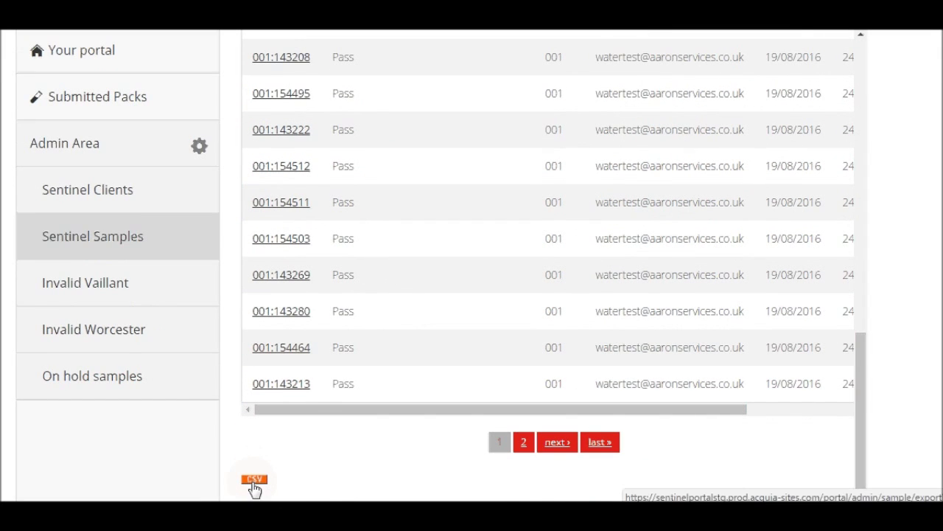
pyautogui.click(499, 441)
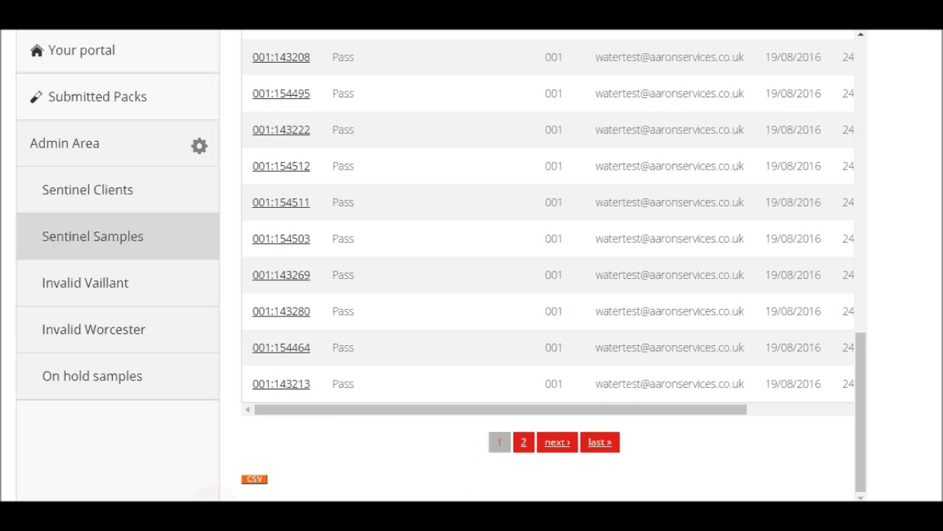
pyautogui.click(258, 481)
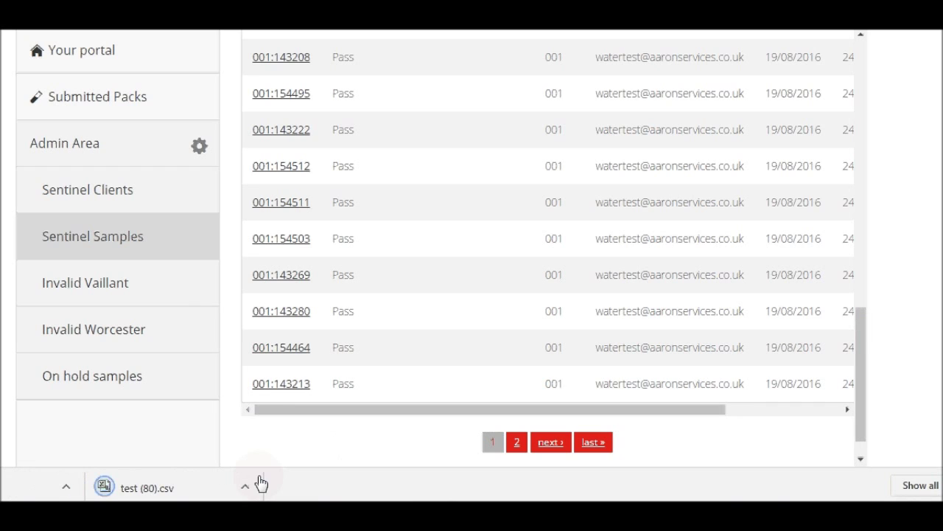
# Open test (80).csv in Excel and inspect the Appearance_pass_fail column header
pyautogui.click(218, 488)
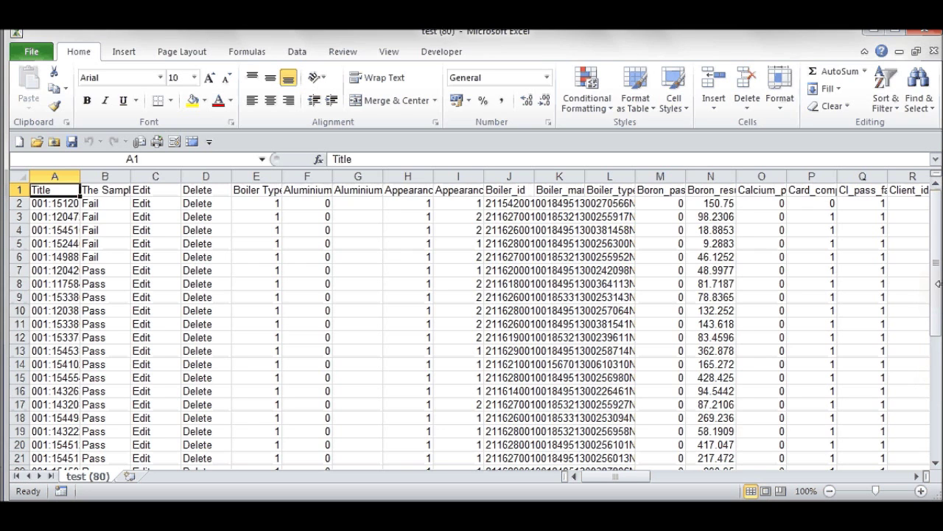
pyautogui.moveTo(938, 290)
pyautogui.mouseDown()
pyautogui.moveTo(938, 354)
pyautogui.moveTo(922, 390)
pyautogui.moveTo(940, 282)
pyautogui.mouseUp()
pyautogui.click(426, 194)
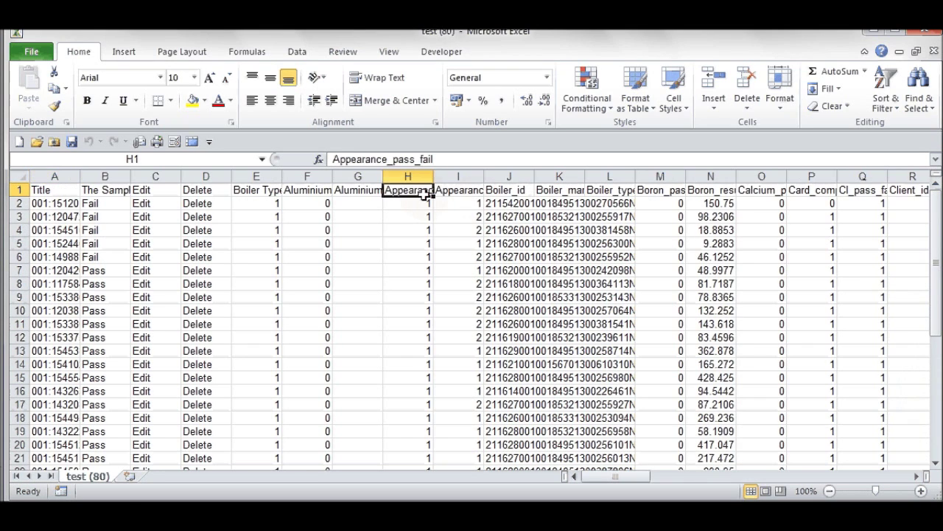